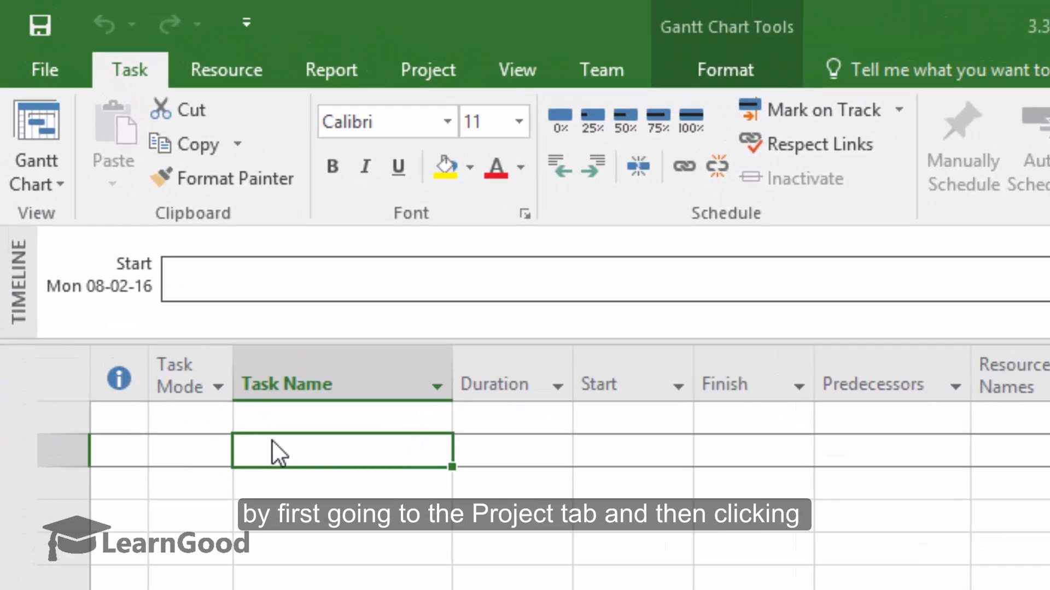
Open the working time settings and review the working times of the 24 Hours, Night Shift and Standard calendars
{"action": "left_click", "coordinate": [426, 69]}
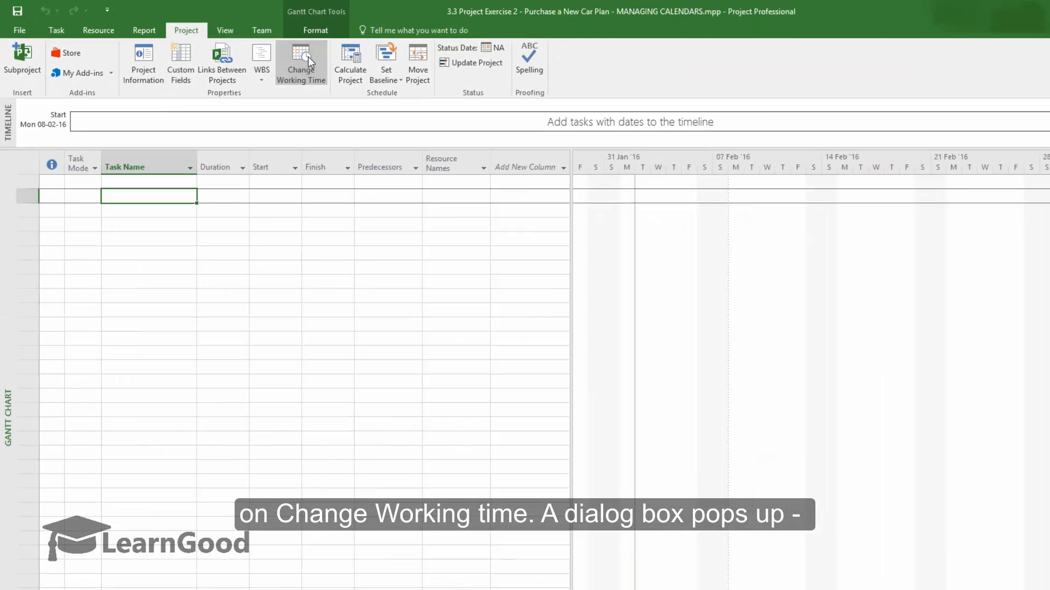
{"action": "left_click", "coordinate": [307, 57]}
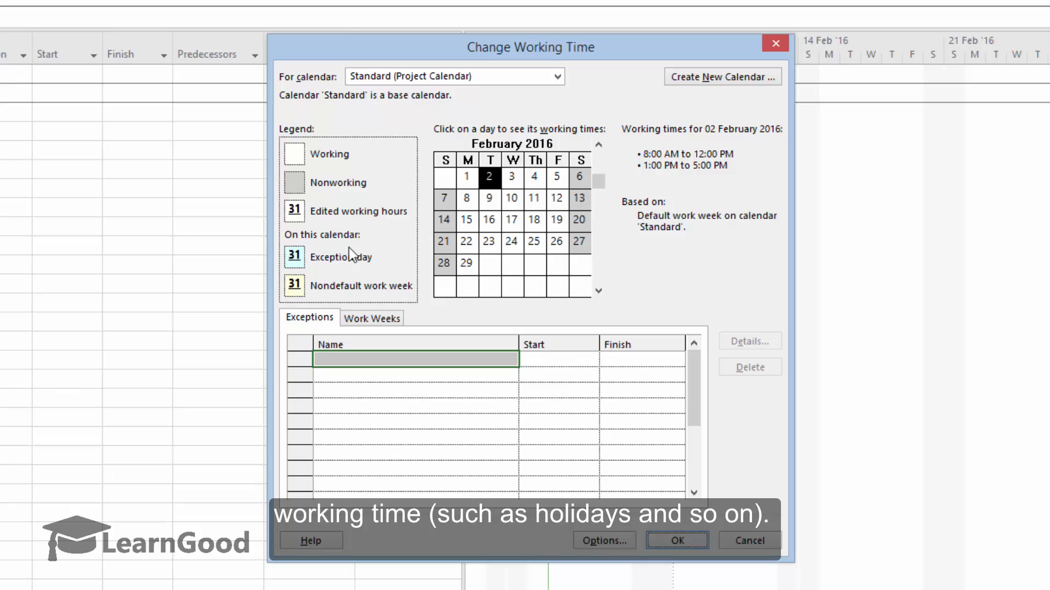
{"action": "left_click", "coordinate": [520, 80]}
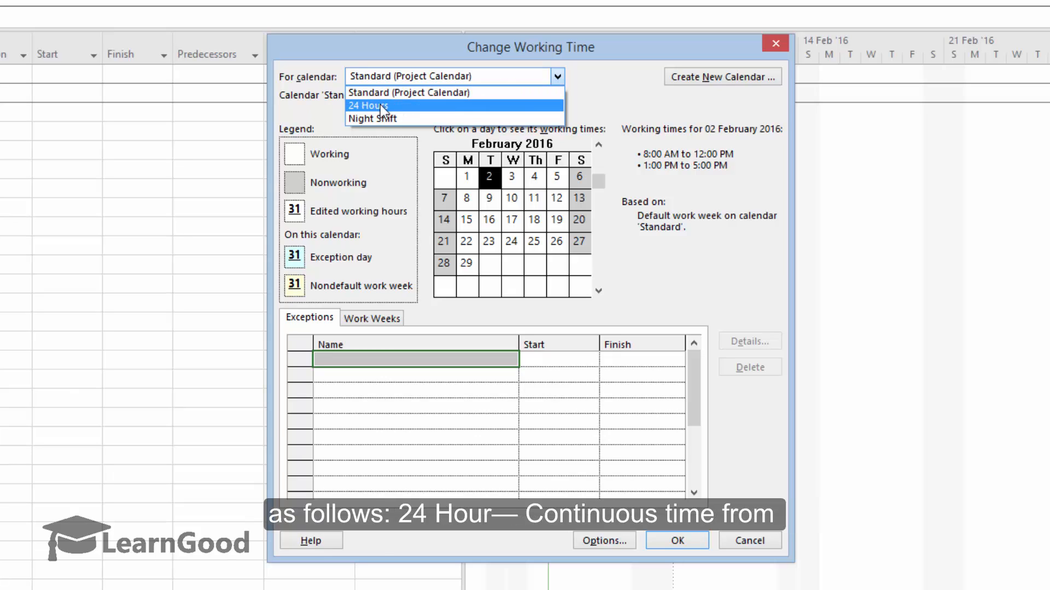
{"action": "left_click", "coordinate": [367, 107]}
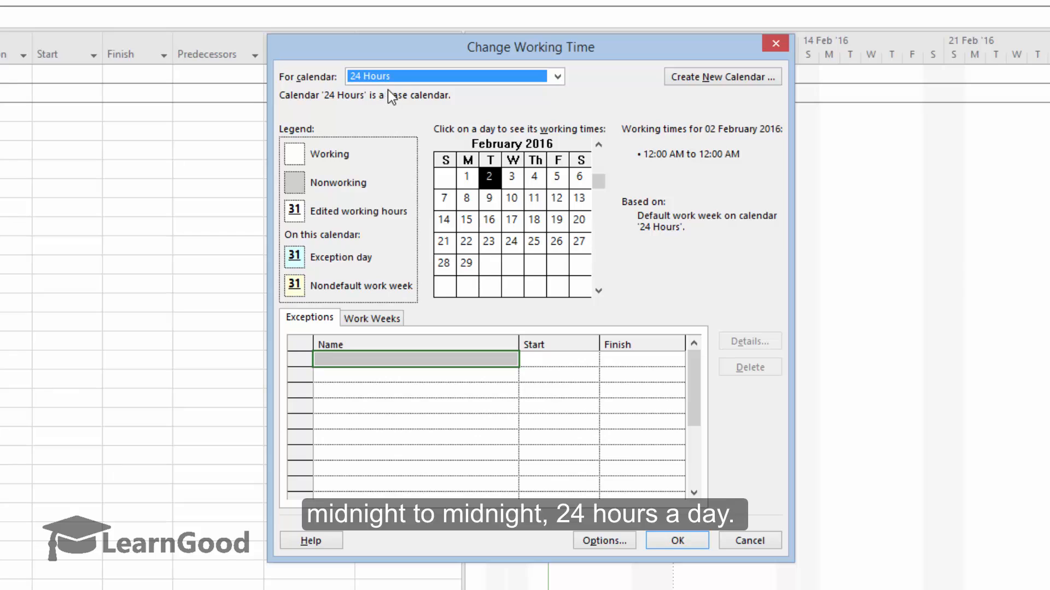
{"action": "left_click", "coordinate": [392, 73]}
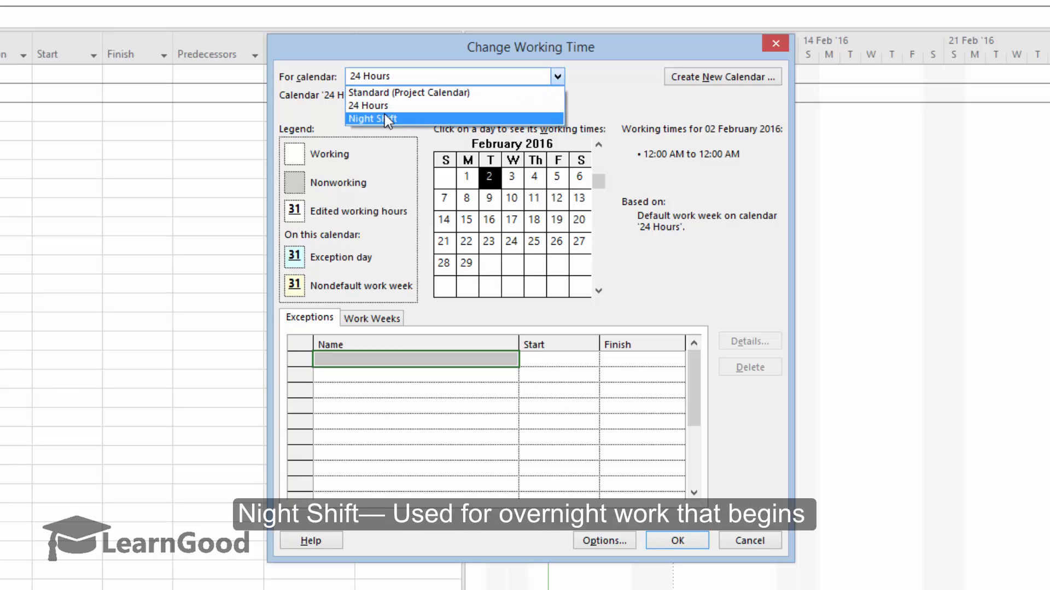
{"action": "left_click", "coordinate": [385, 114]}
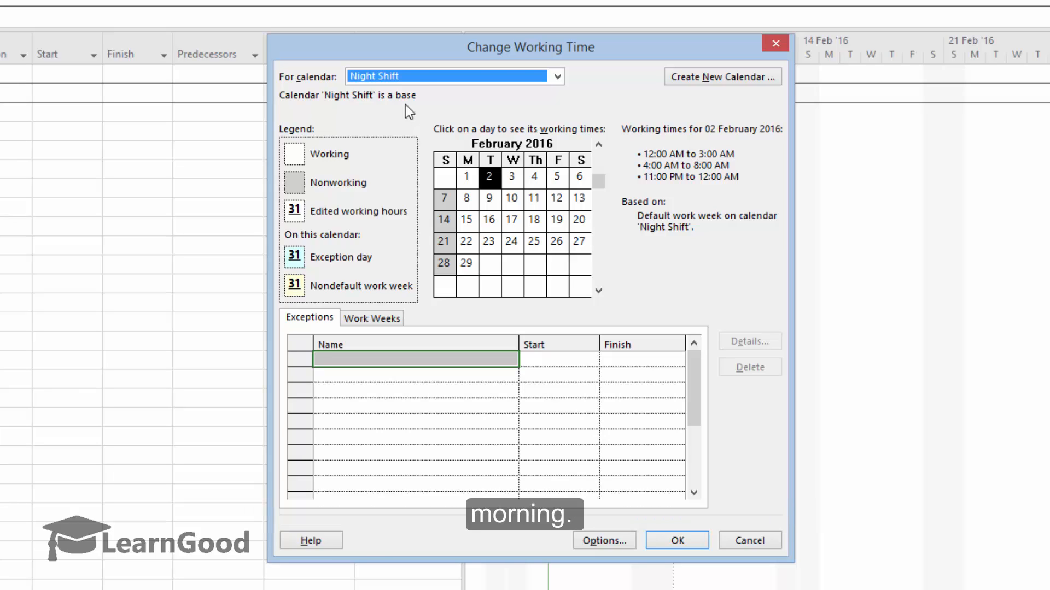
{"action": "left_click", "coordinate": [419, 75]}
{"action": "left_click", "coordinate": [410, 91]}
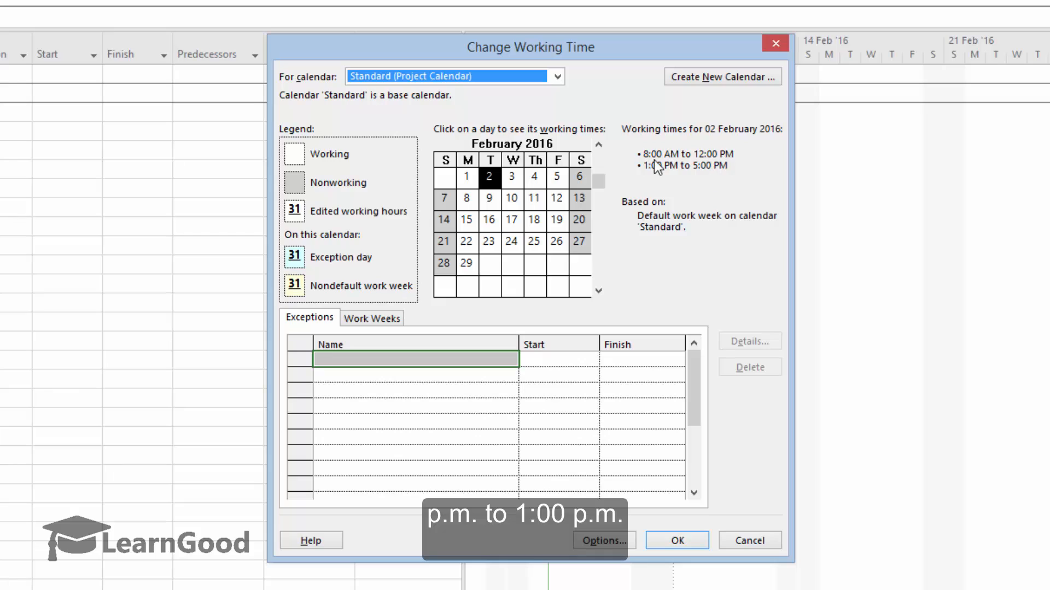
{"action": "left_click", "coordinate": [434, 76]}
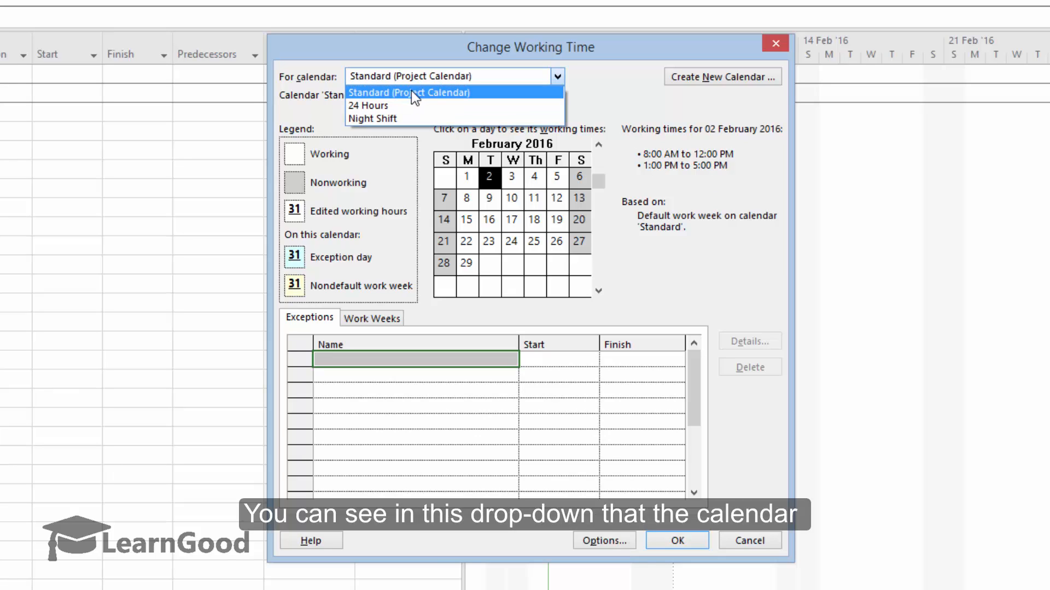
{"action": "left_click", "coordinate": [383, 92]}
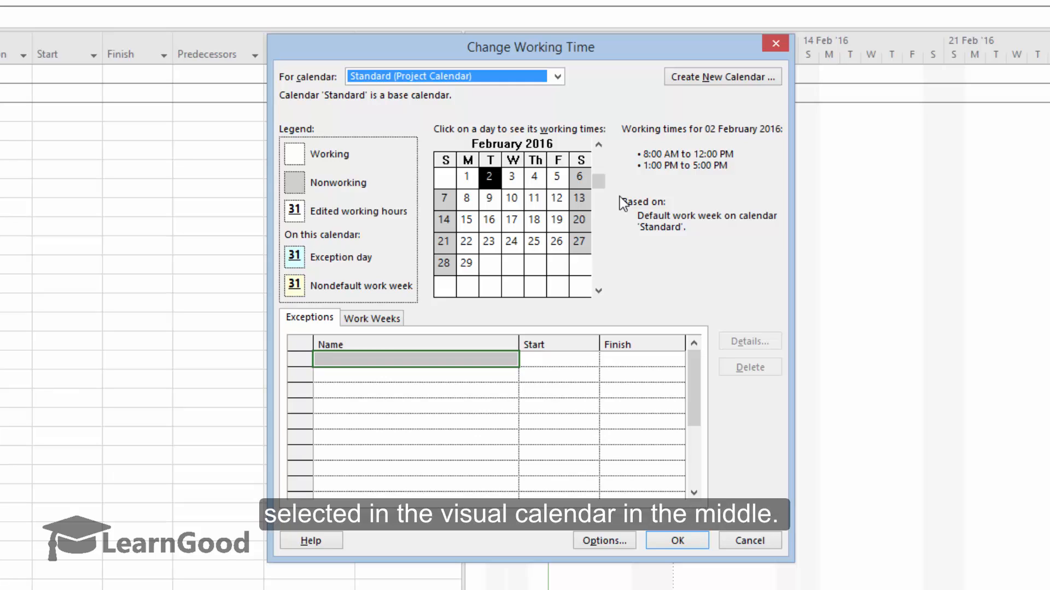
{"action": "left_click", "coordinate": [511, 177]}
{"action": "left_click", "coordinate": [578, 177]}
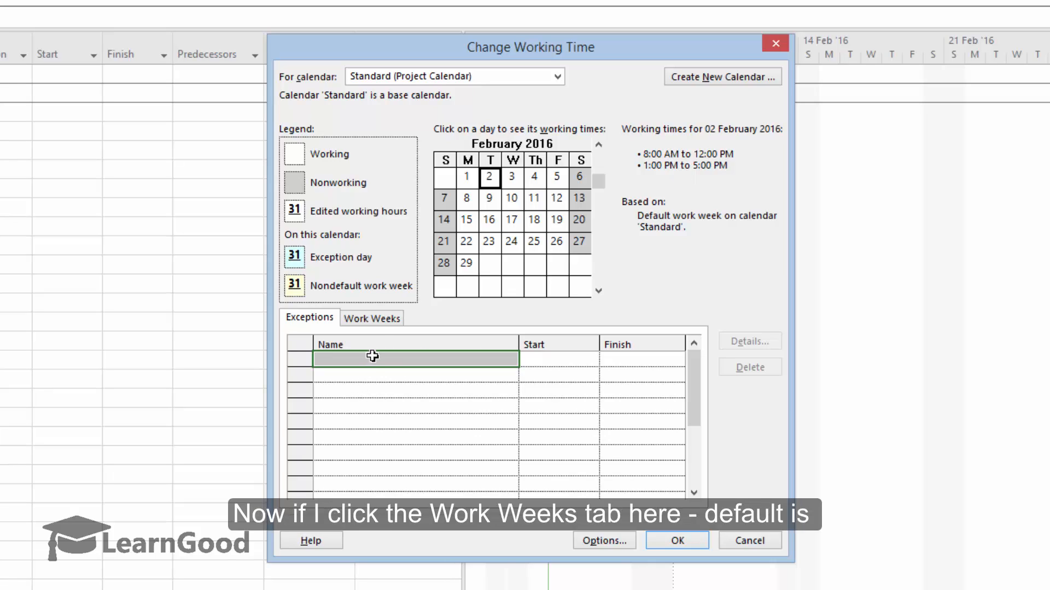
Examine the Monday to Friday working times in the Standard calendar's default work week and leave its details
{"action": "left_click", "coordinate": [374, 319]}
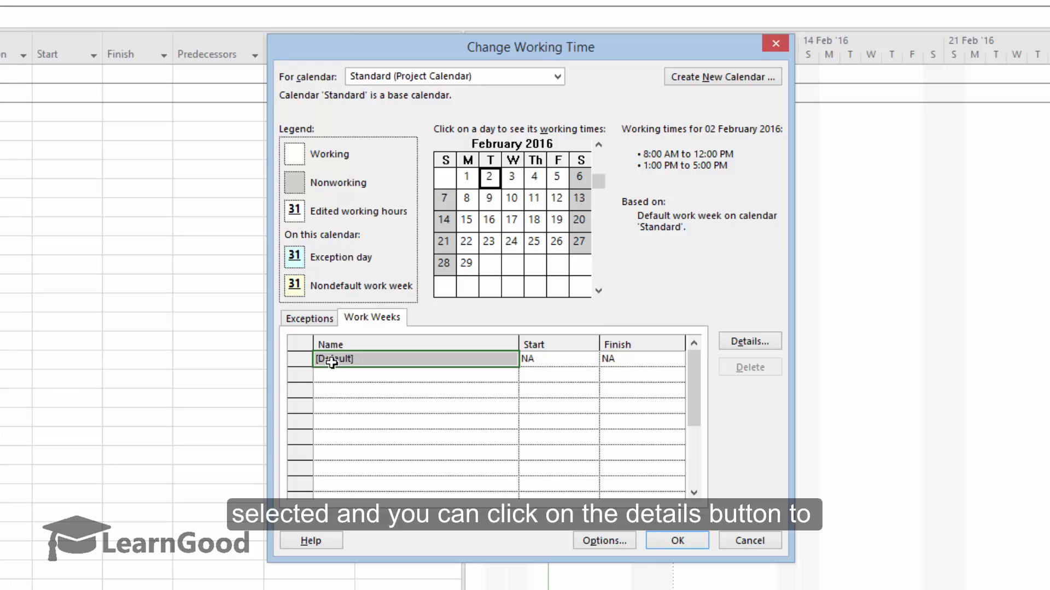
{"action": "left_click", "coordinate": [746, 341]}
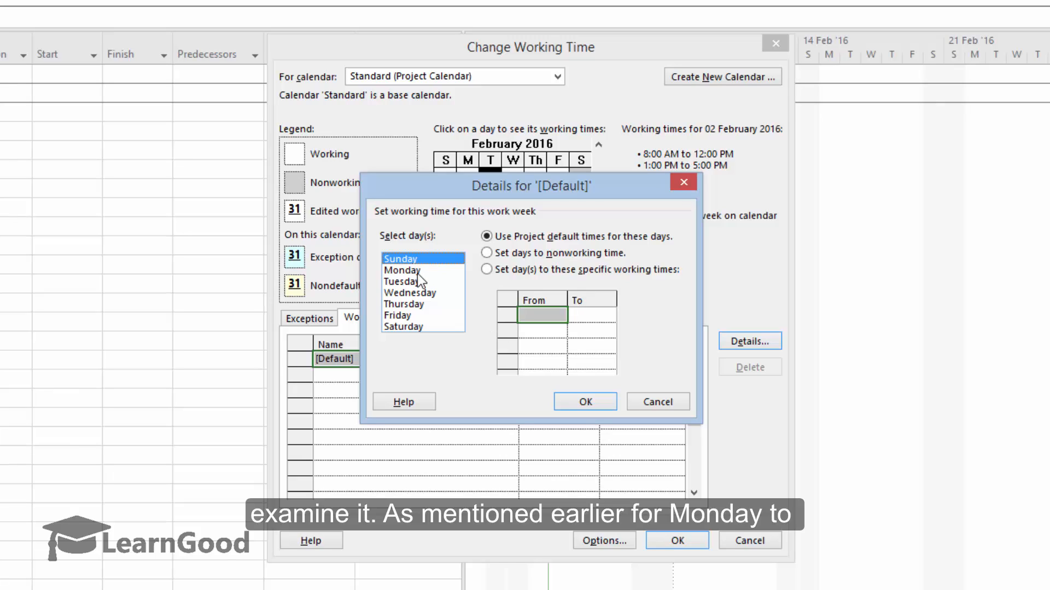
{"action": "left_click_drag", "start_coordinate": [415, 270], "coordinate": [418, 319]}
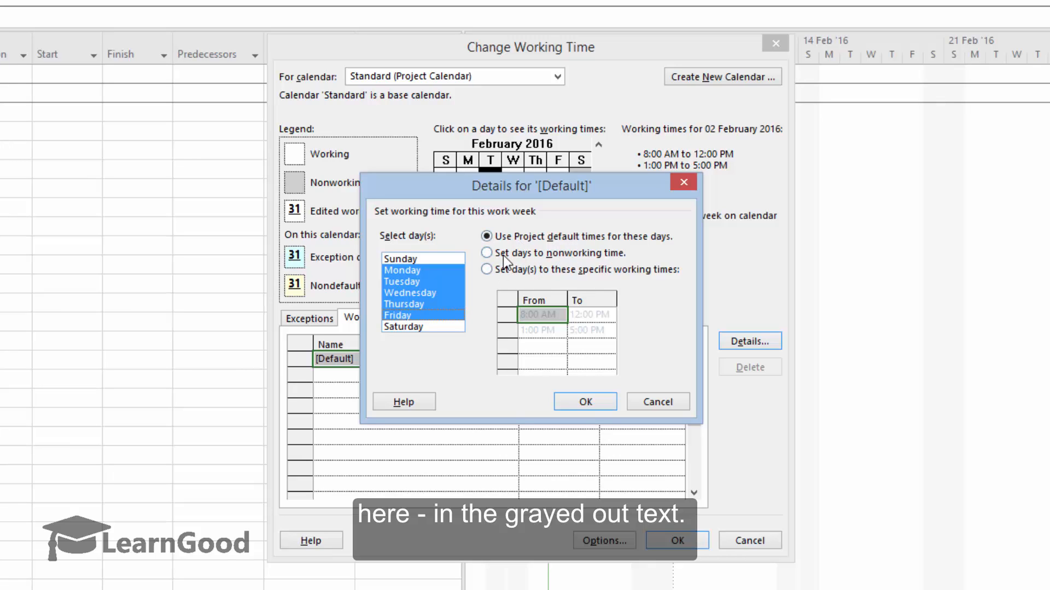
{"action": "left_click", "coordinate": [633, 399]}
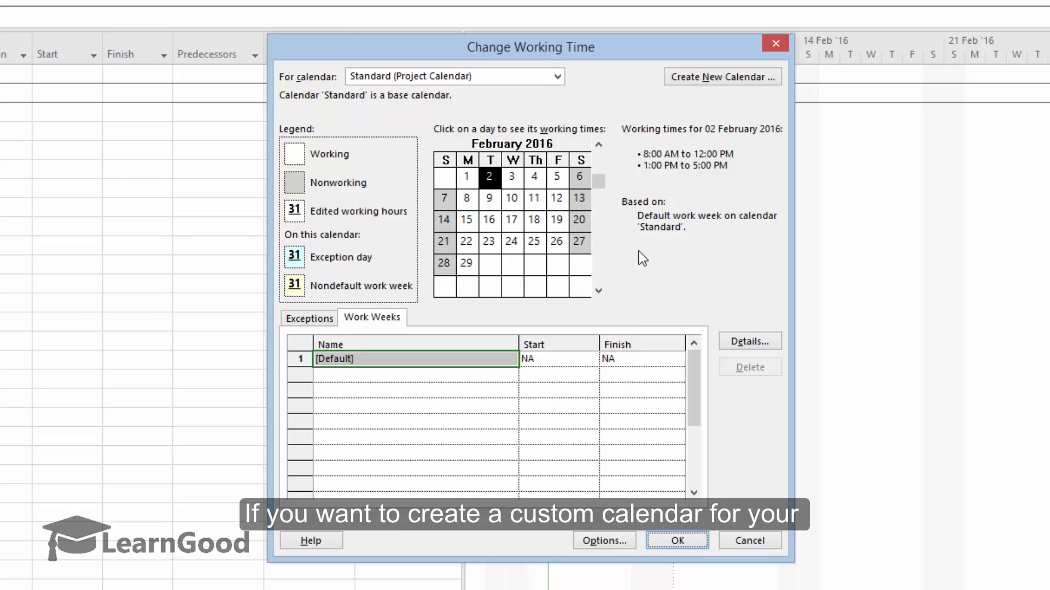
Create a base calendar named LearnGood Cal as a copy of Standard, and check how it is listed among the calendars
{"action": "left_click", "coordinate": [681, 77]}
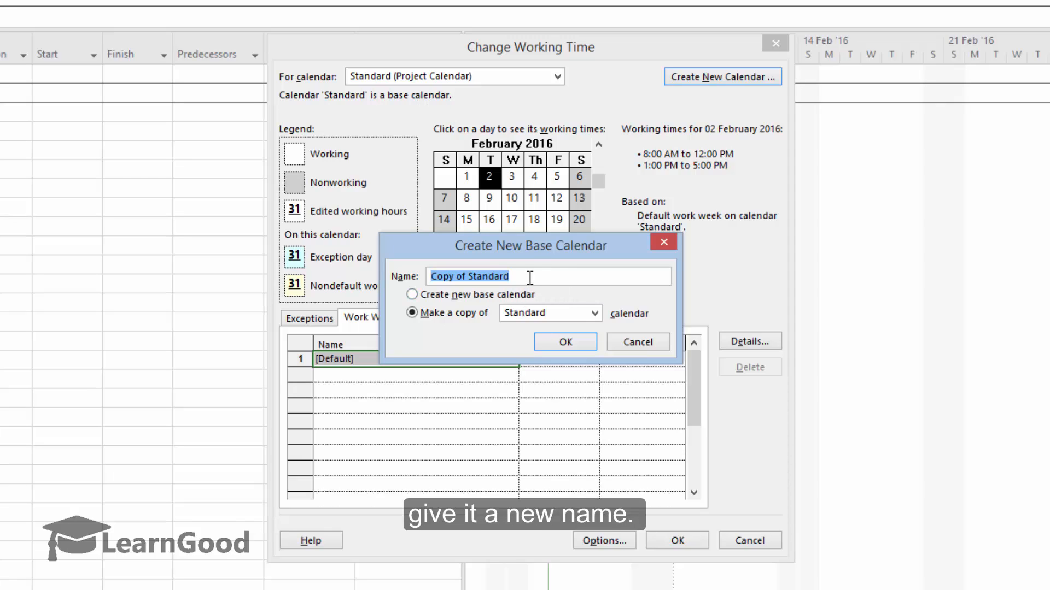
{"action": "type", "text": "LearnGood Cal"}
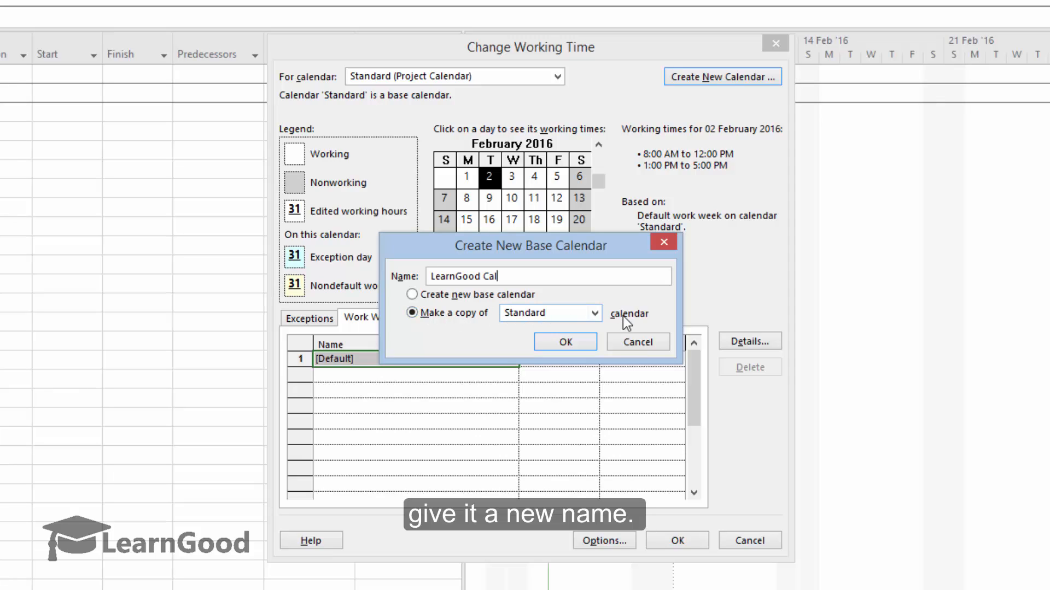
{"action": "left_click", "coordinate": [557, 345]}
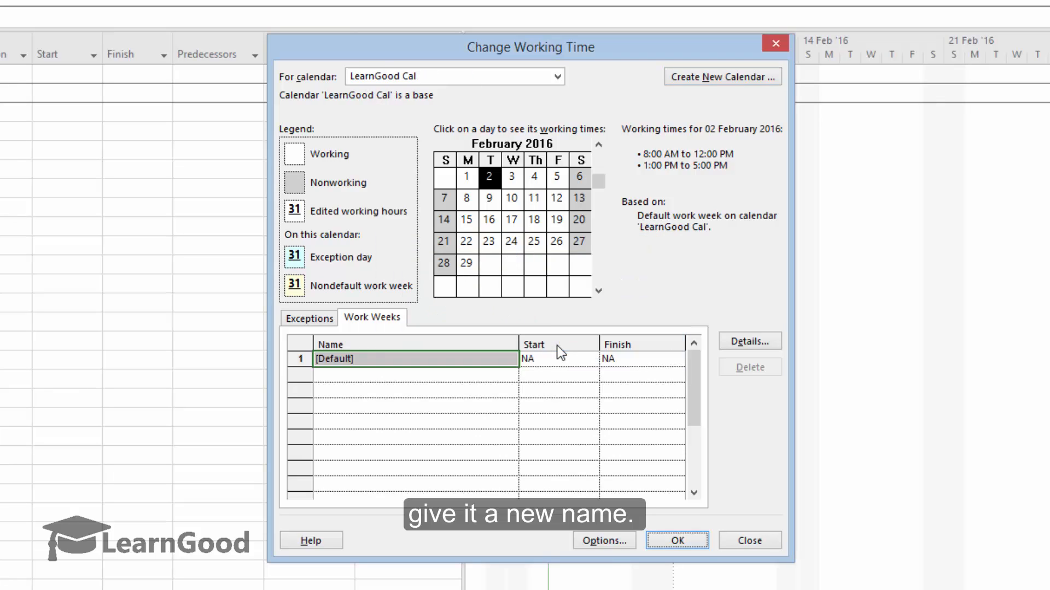
{"action": "left_click", "coordinate": [435, 81]}
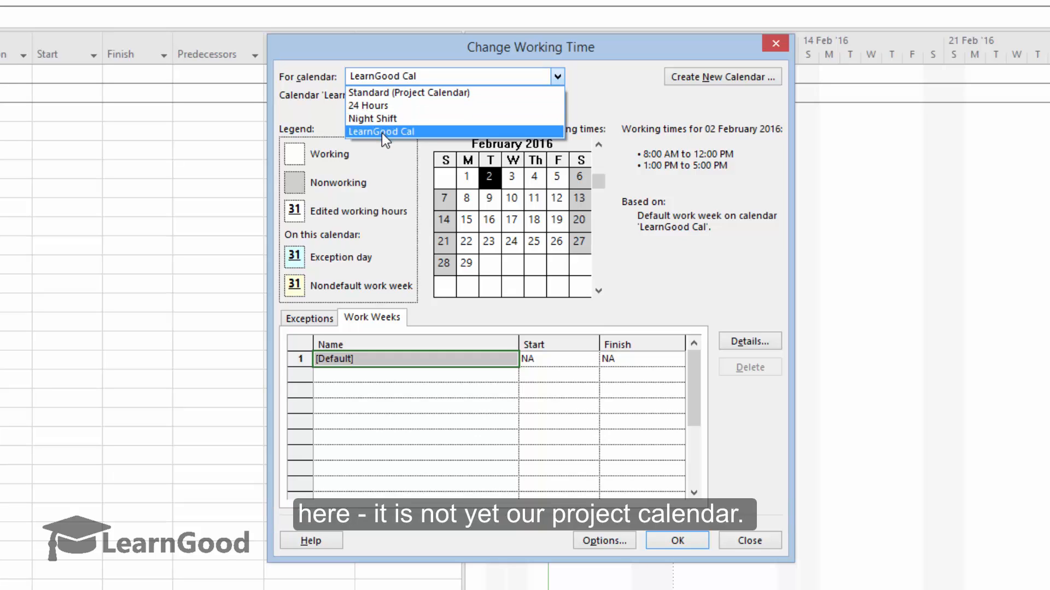
{"action": "left_click", "coordinate": [419, 92]}
{"action": "left_click", "coordinate": [424, 76]}
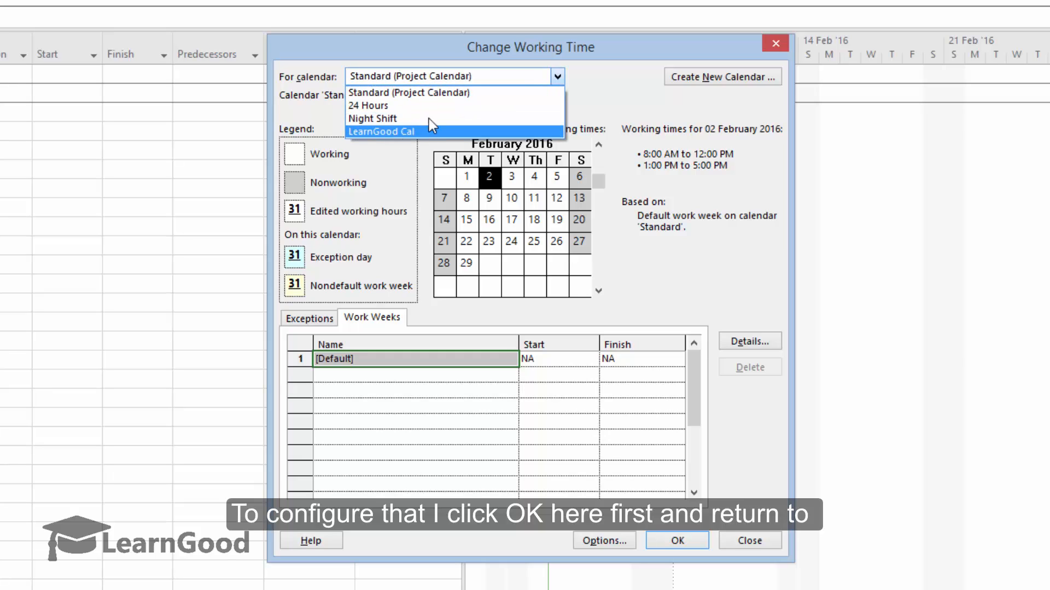
{"action": "left_click", "coordinate": [443, 92]}
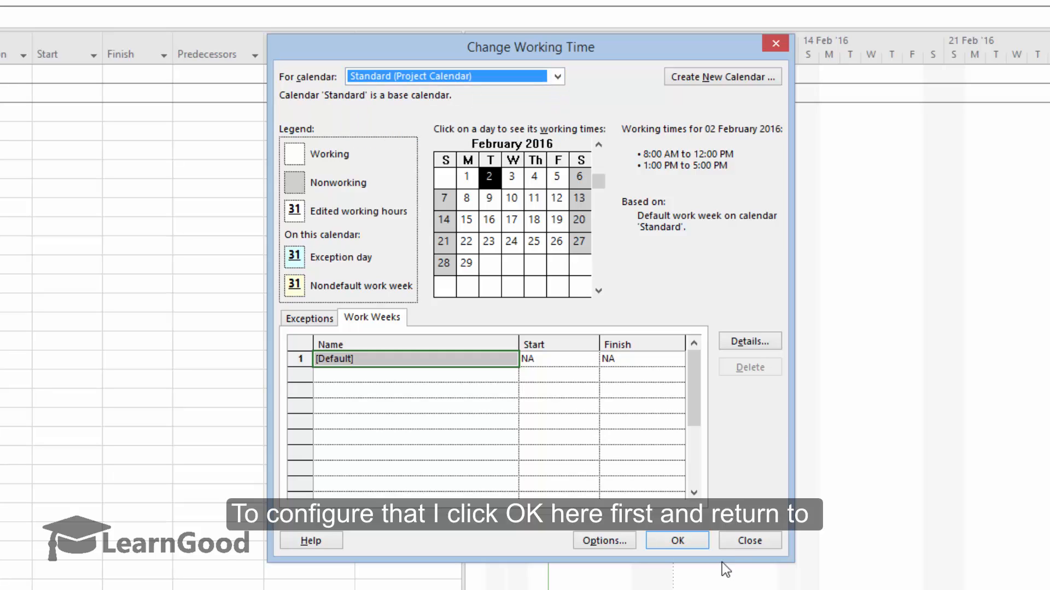
{"action": "left_click", "coordinate": [683, 540]}
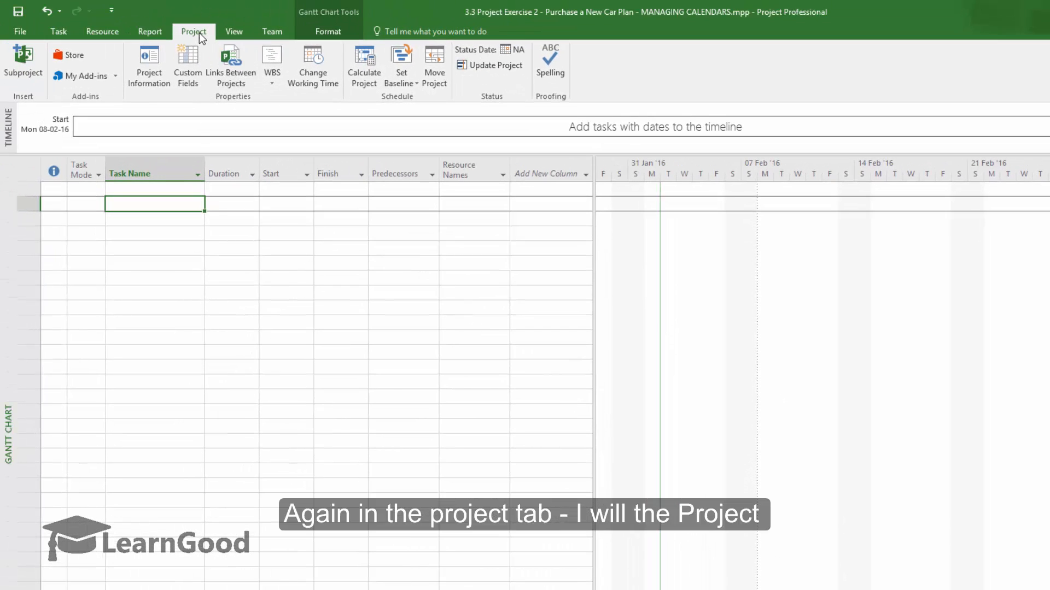
Set the project's calendar to LearnGood Cal in the project information
{"action": "left_click", "coordinate": [160, 66]}
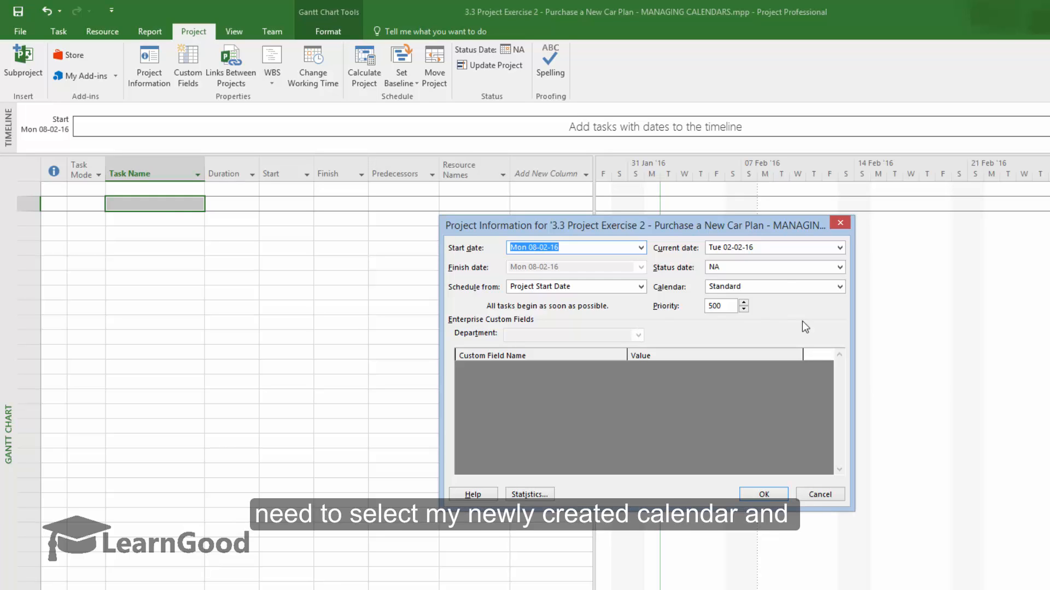
{"action": "left_click", "coordinate": [785, 287]}
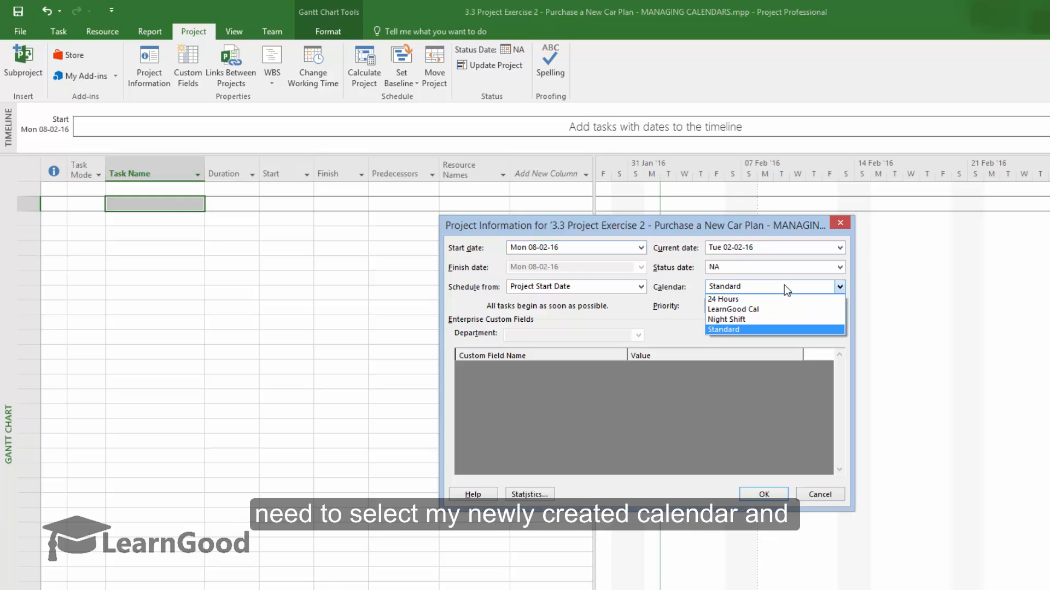
{"action": "left_click", "coordinate": [745, 310]}
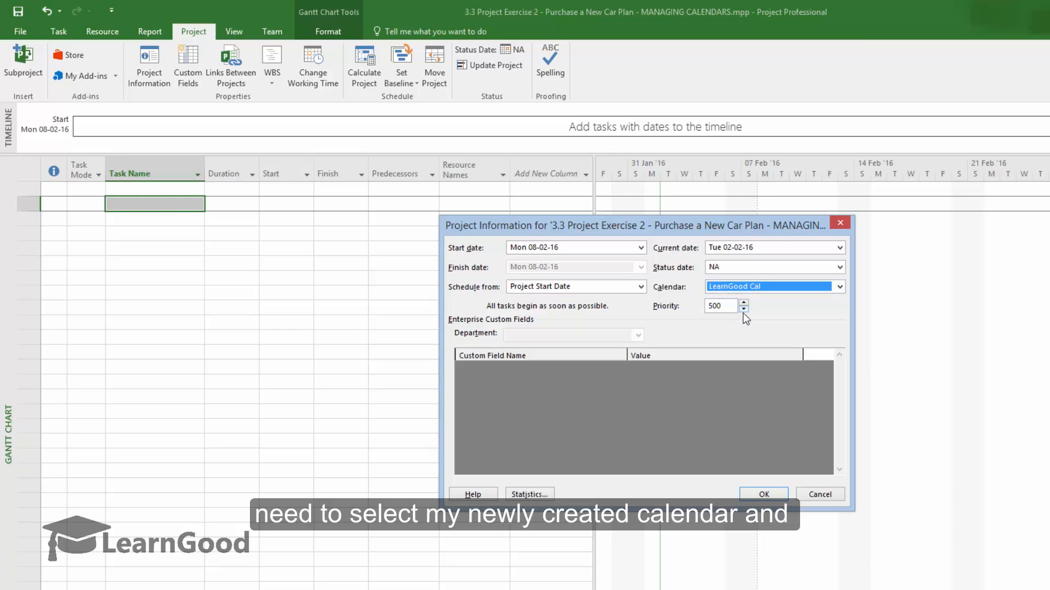
{"action": "left_click", "coordinate": [759, 494]}
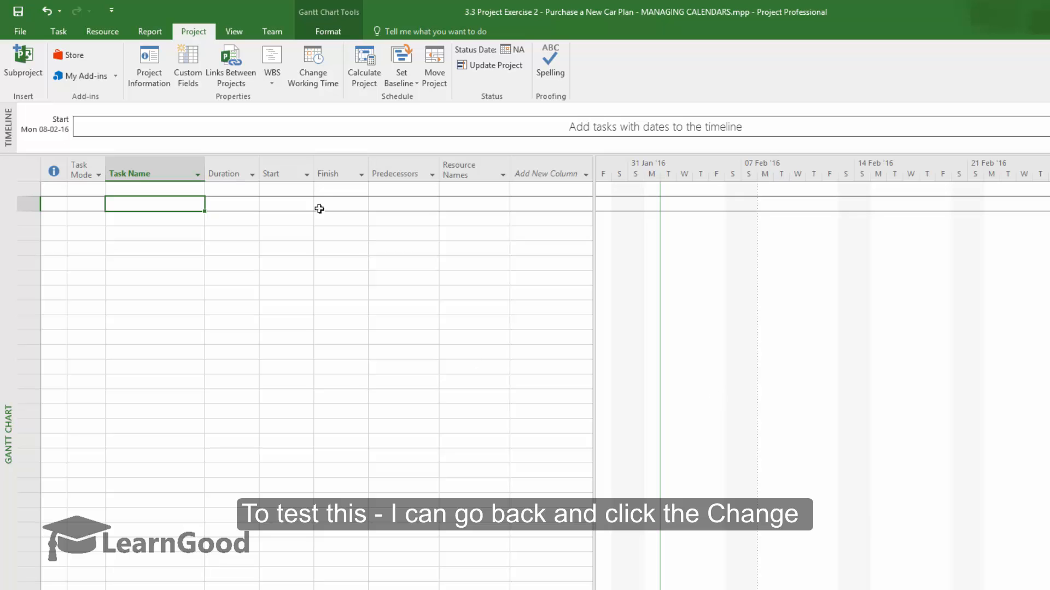
Add a calendar exception on 15 February 2016 to LearnGood Cal, named with the person's first name followed by "new holiday"
{"action": "left_click", "coordinate": [316, 57]}
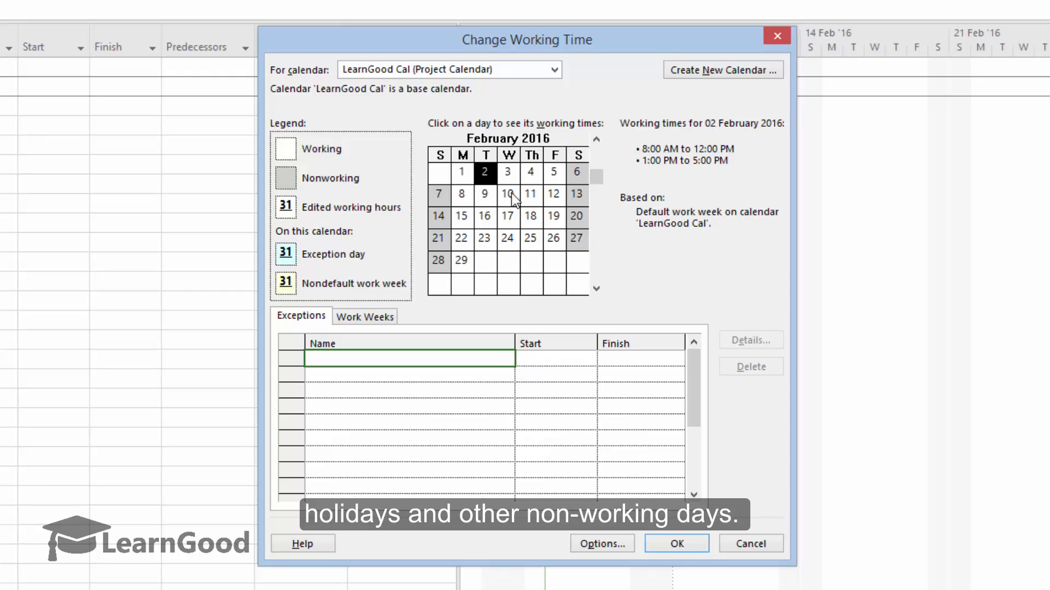
{"action": "left_click", "coordinate": [463, 219]}
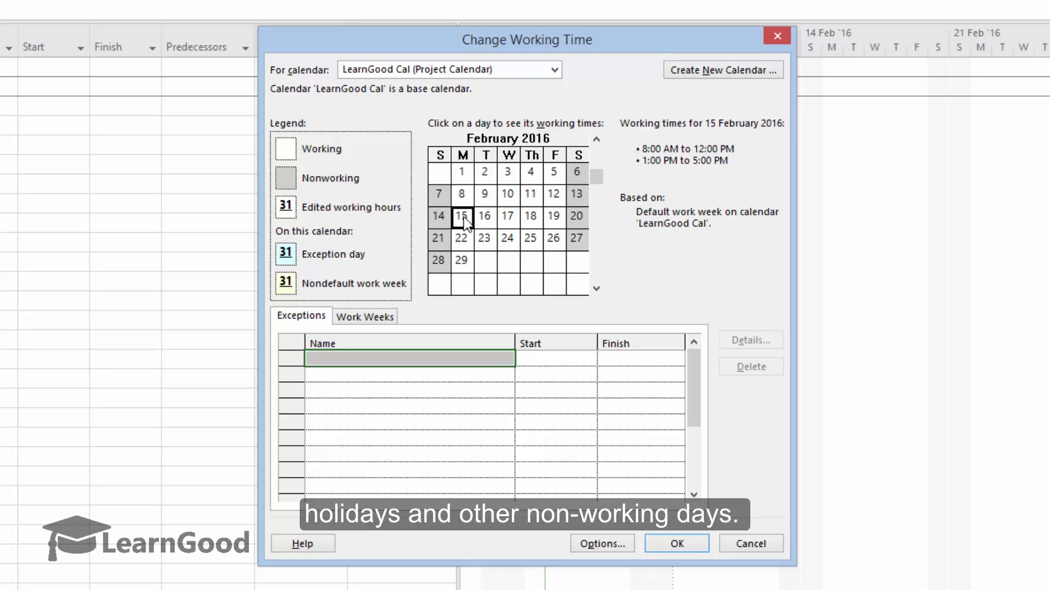
{"action": "left_click", "coordinate": [442, 358]}
{"action": "type", "text": "Srikanth's new holiday"}
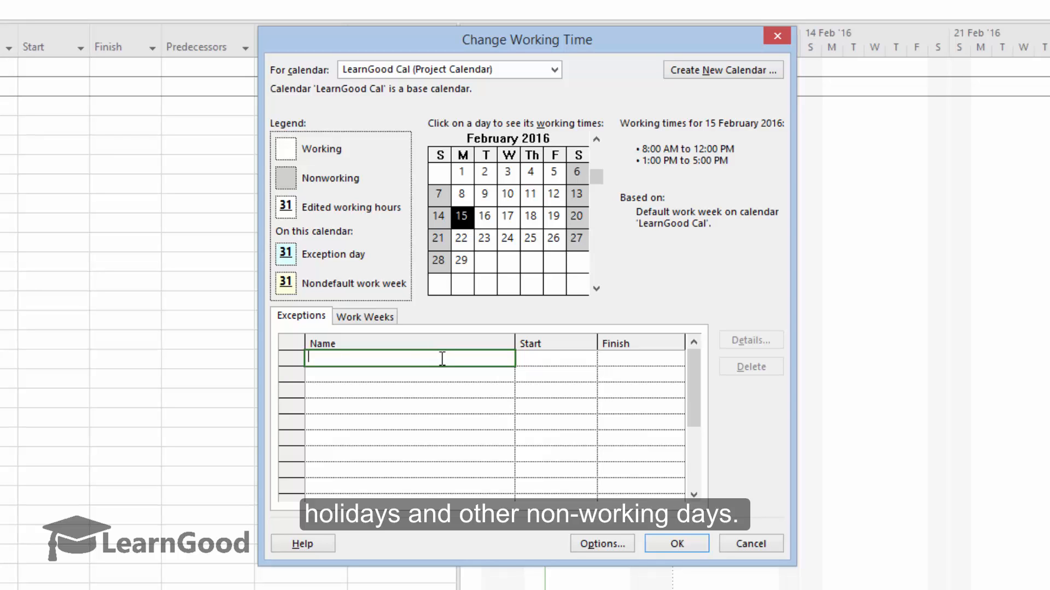
{"action": "key", "text": "Tab"}
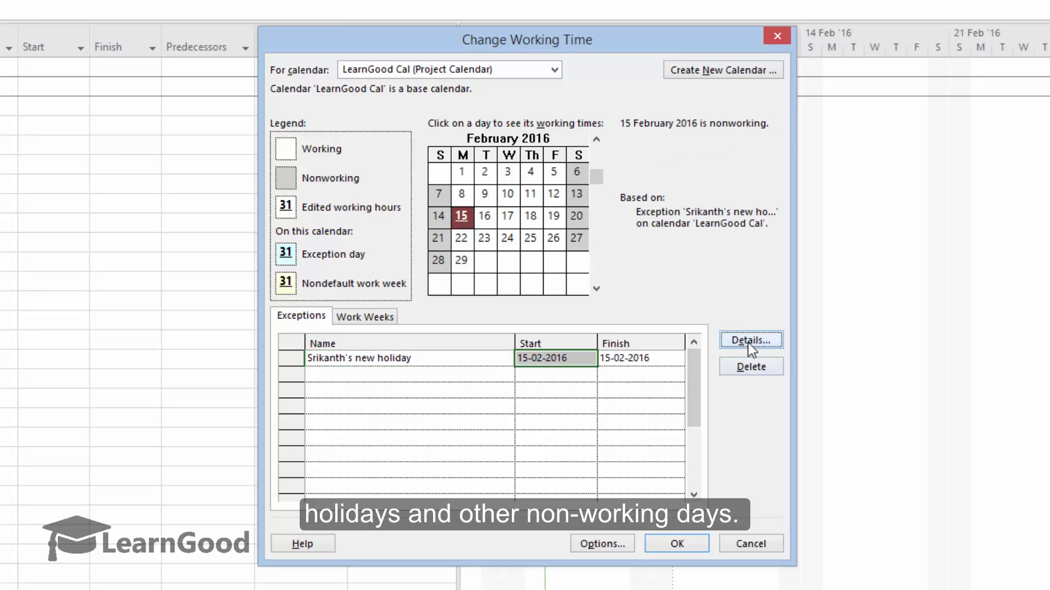
Review the holiday exception's details, keep it as Nonworking, and accept the working time changes
{"action": "left_click", "coordinate": [748, 343]}
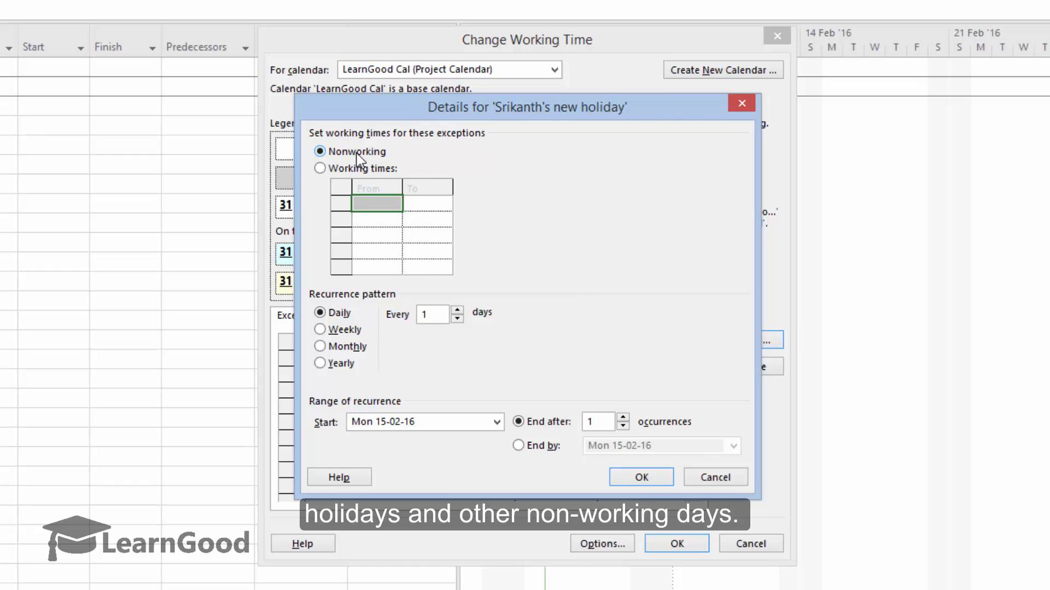
{"action": "key", "text": "Return"}
{"action": "left_click", "coordinate": [468, 221]}
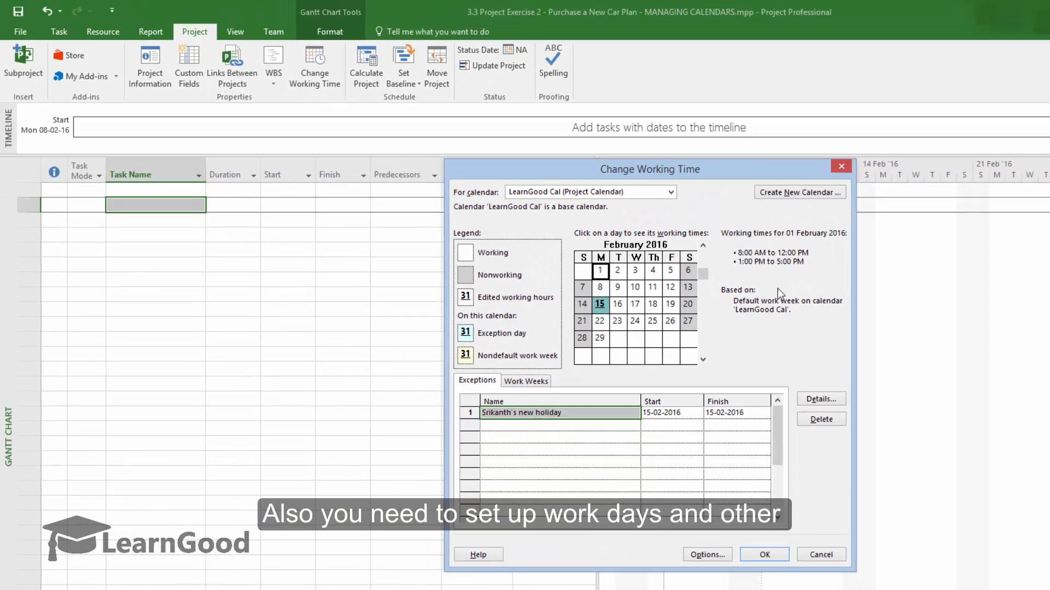
{"action": "left_click", "coordinate": [671, 544]}
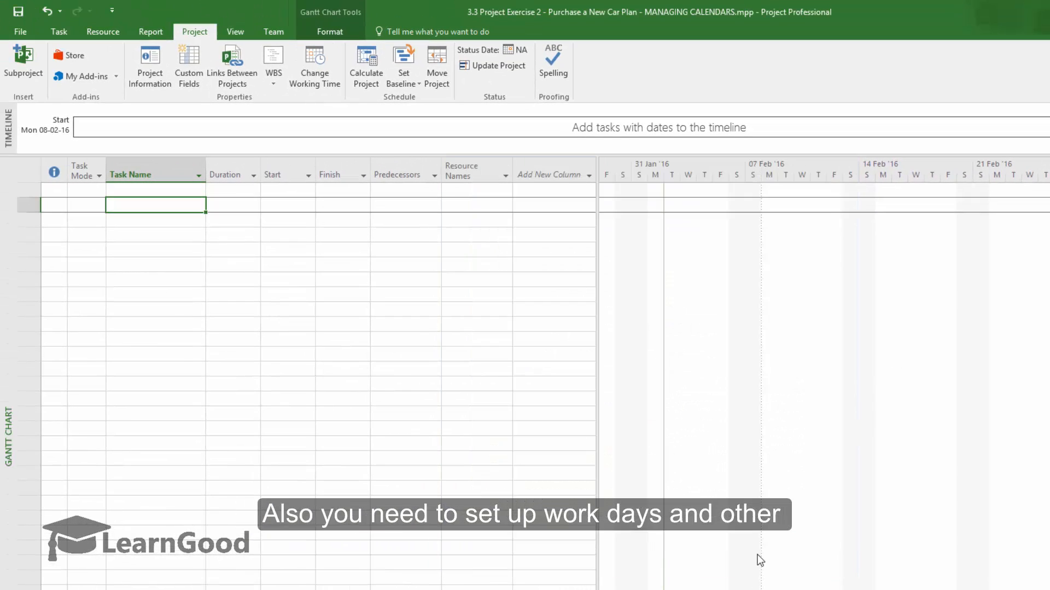